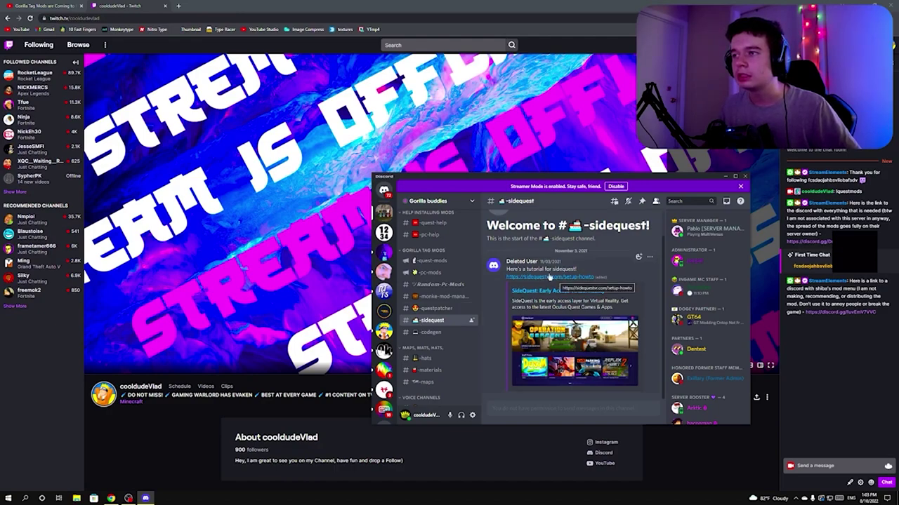
Open the Get SideQuest setup page on sidequestvr.com
left_click(535, 278)
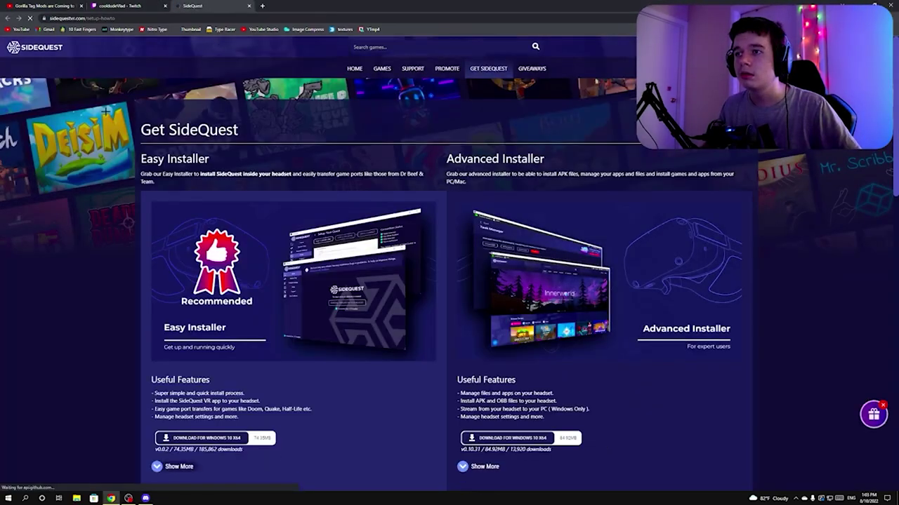
scroll(216, 280, "down", 3)
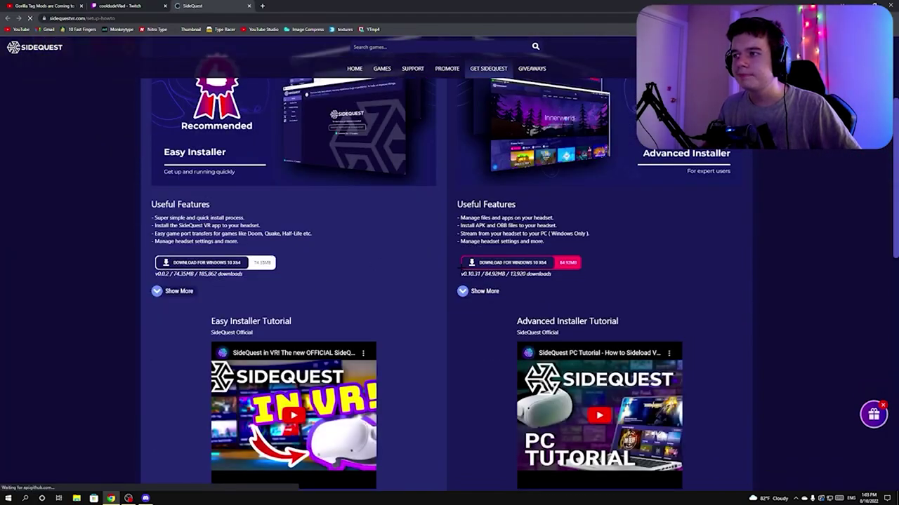
scroll(462, 271, "up", 3)
scroll(462, 272, "up", 1)
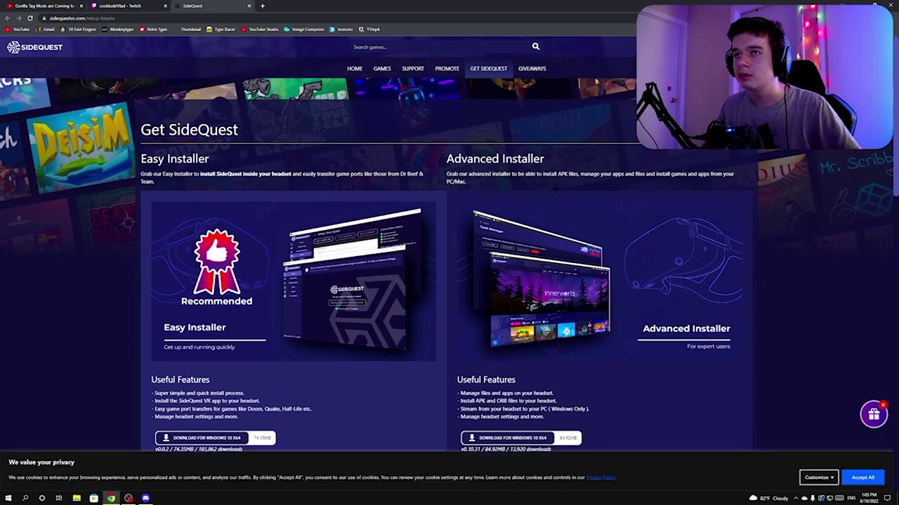
scroll(556, 189, "down", 1)
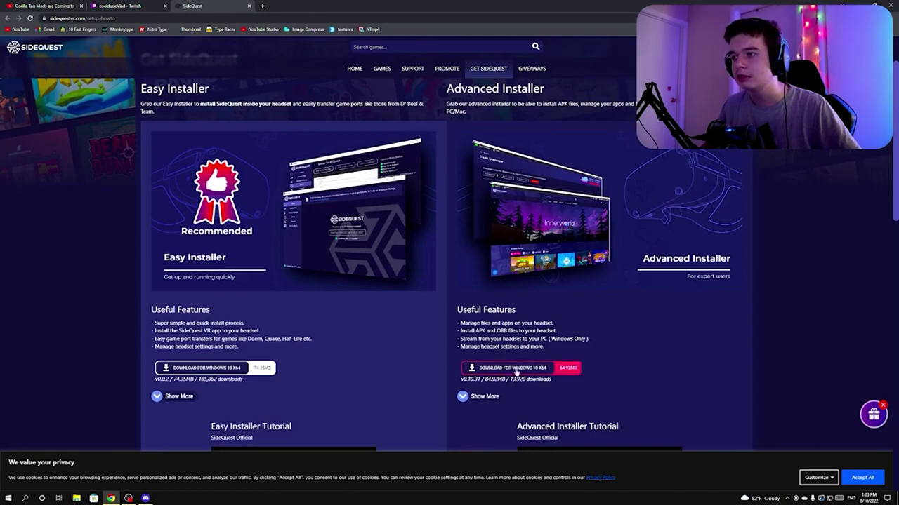
Start the Advanced Installer download for Windows 10 x64, then cancel it
left_click(530, 372)
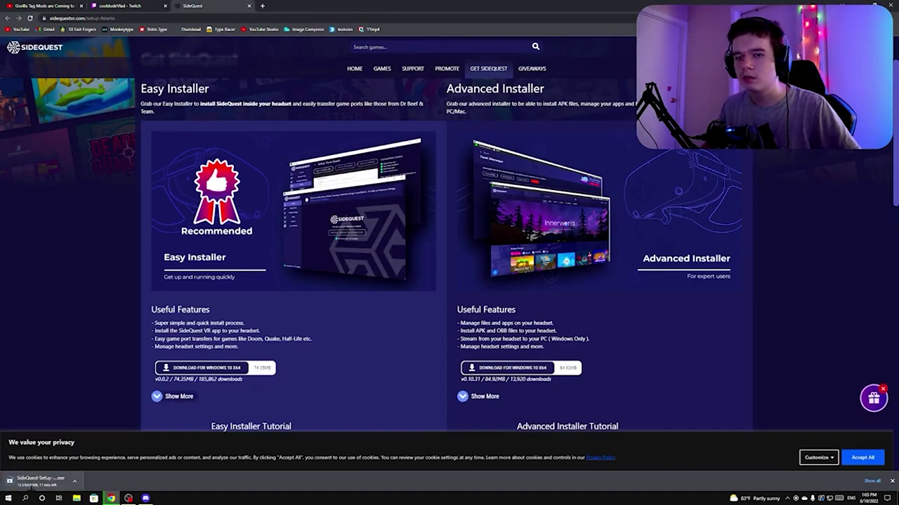
left_click(74, 481)
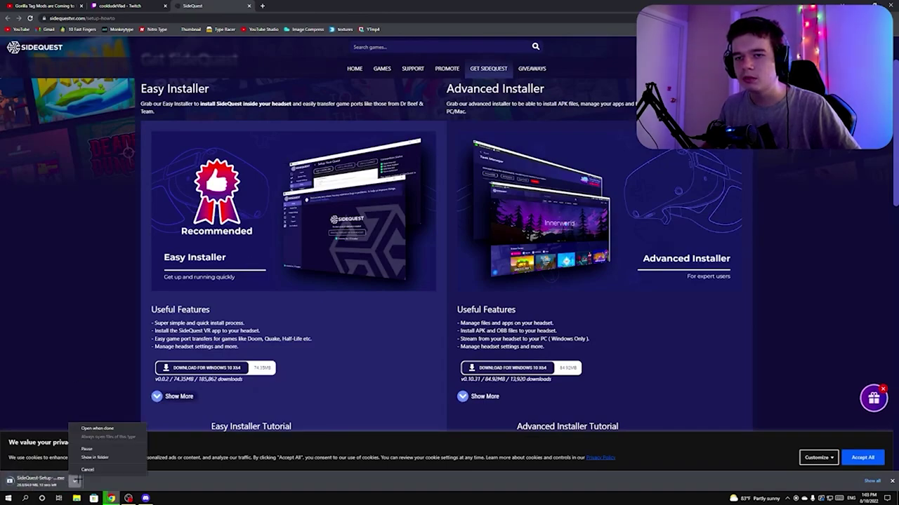
left_click(88, 471)
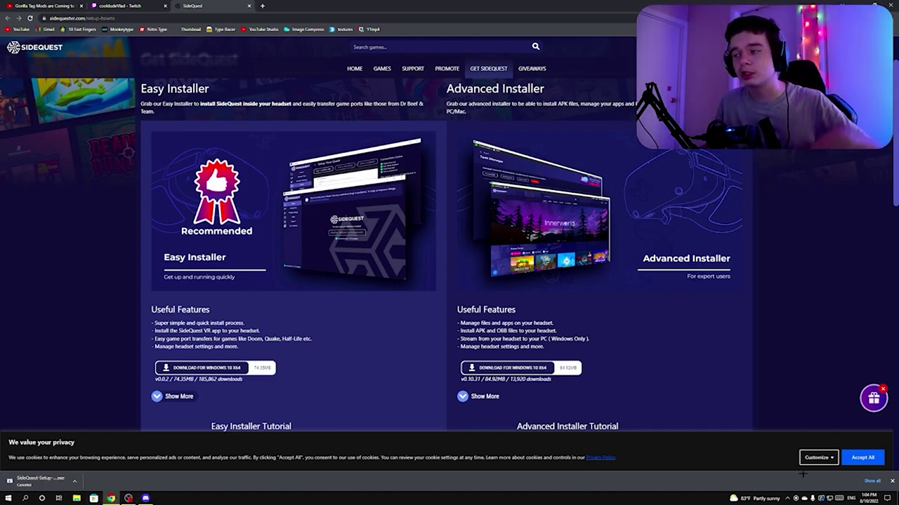
Dismiss Chrome's download bar and follow the #questpatcher post's link to the QuestPatcher releases
left_click(892, 482)
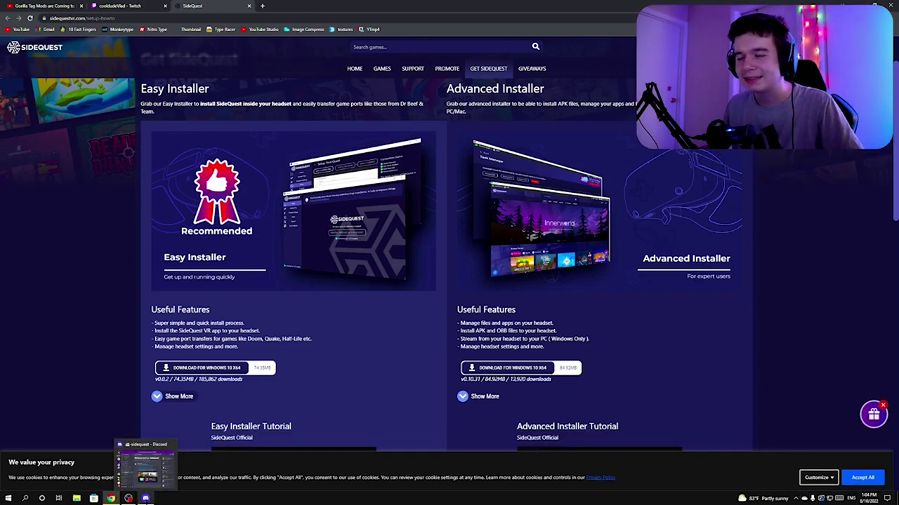
left_click(145, 498)
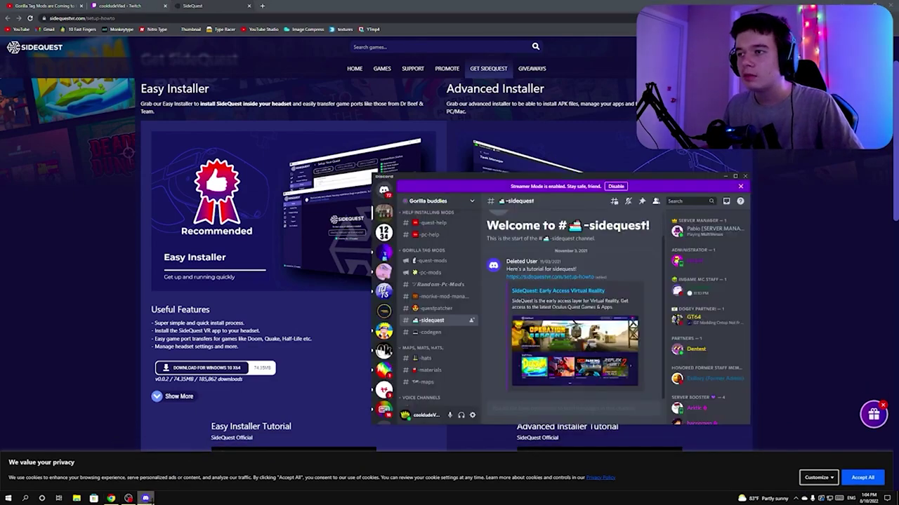
left_click(437, 309)
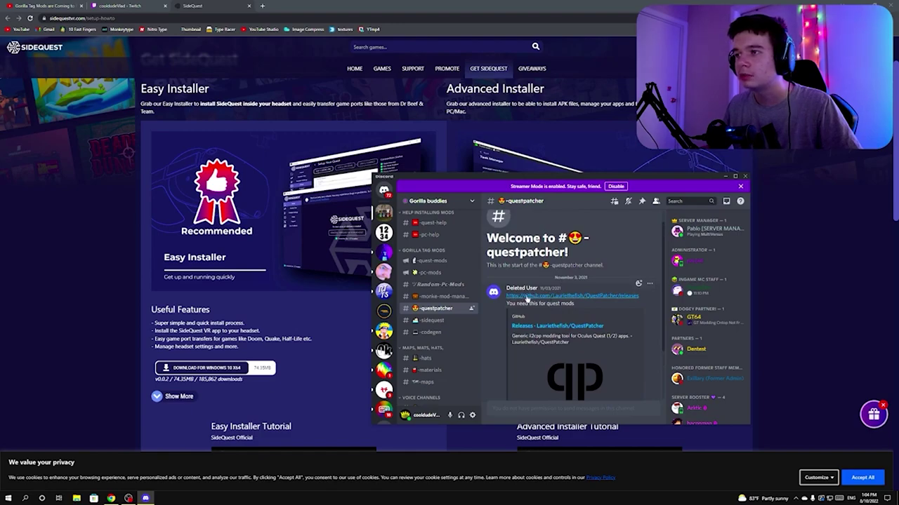
left_click(526, 296)
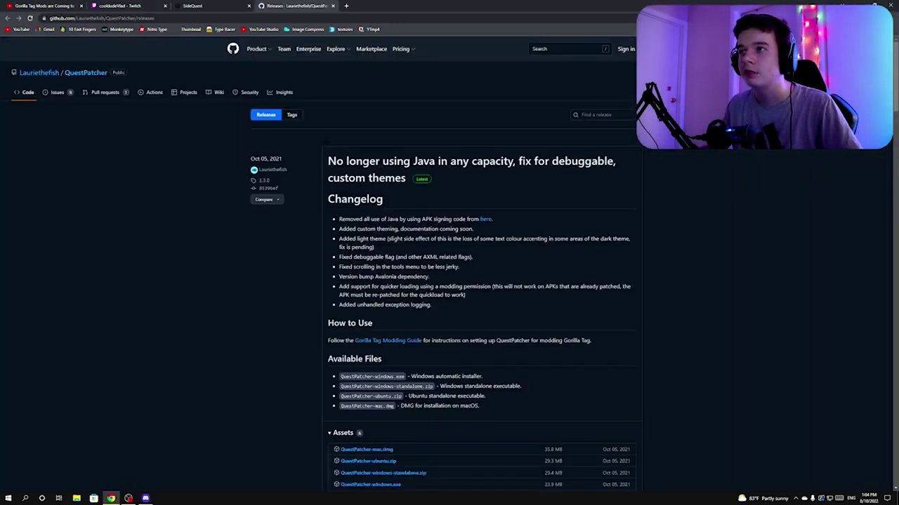
Download QuestPatcher-windows.exe from the release Assets and return to Discord
scroll(437, 321, "down", 3)
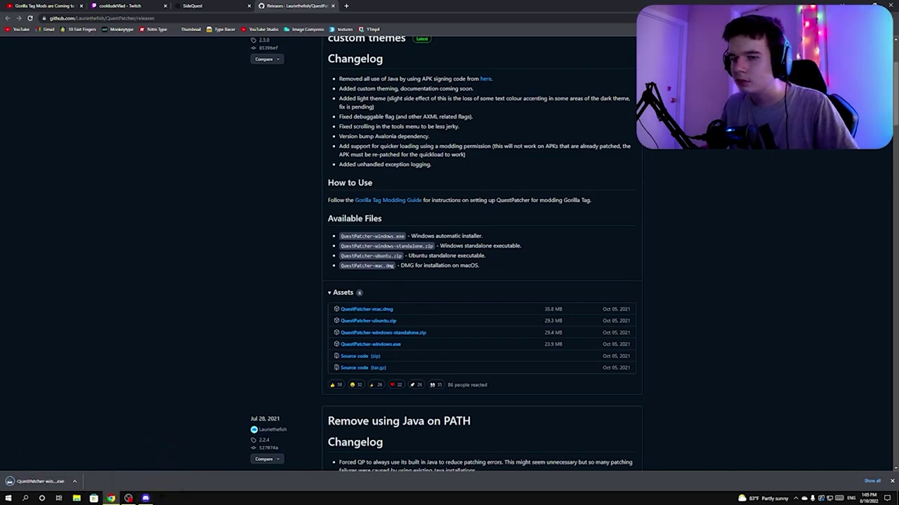
left_click(145, 499)
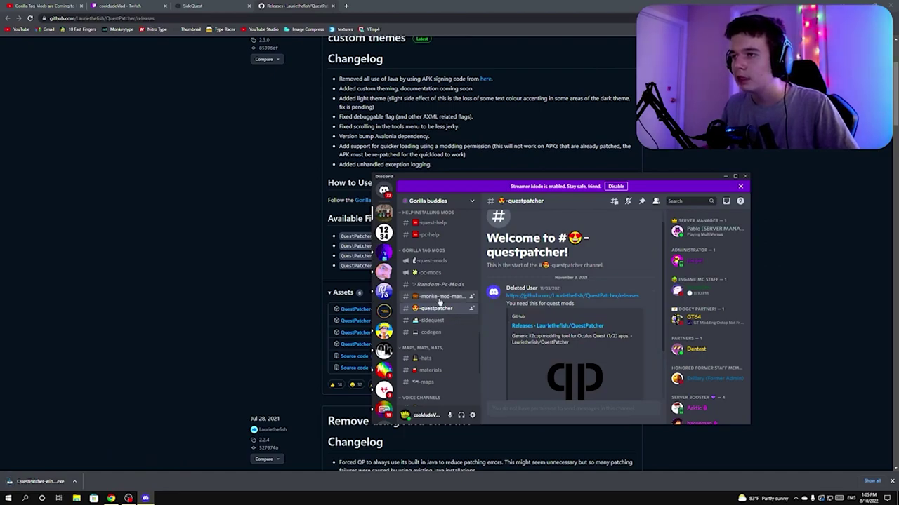
Download the GORILLAUTILS.qmod and CODEGEN.qmod files from the #codegen channel
left_click(436, 332)
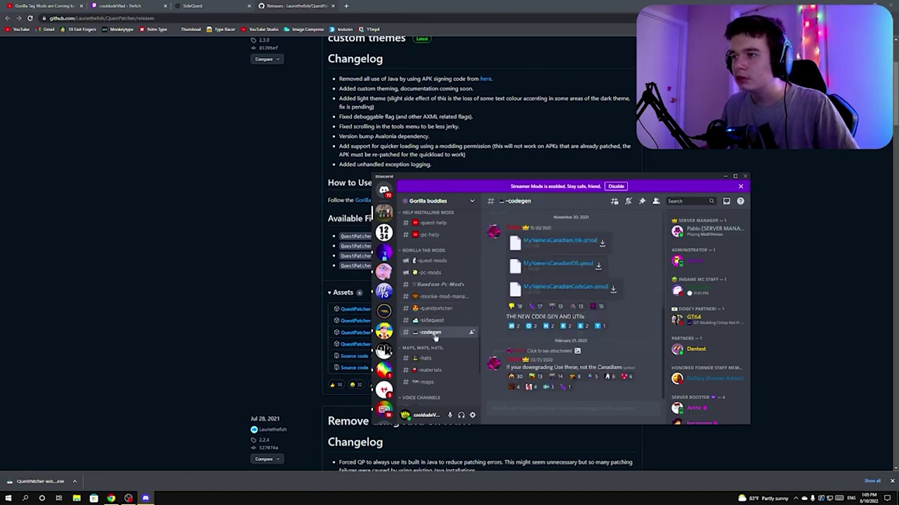
scroll(506, 345, "up", 3)
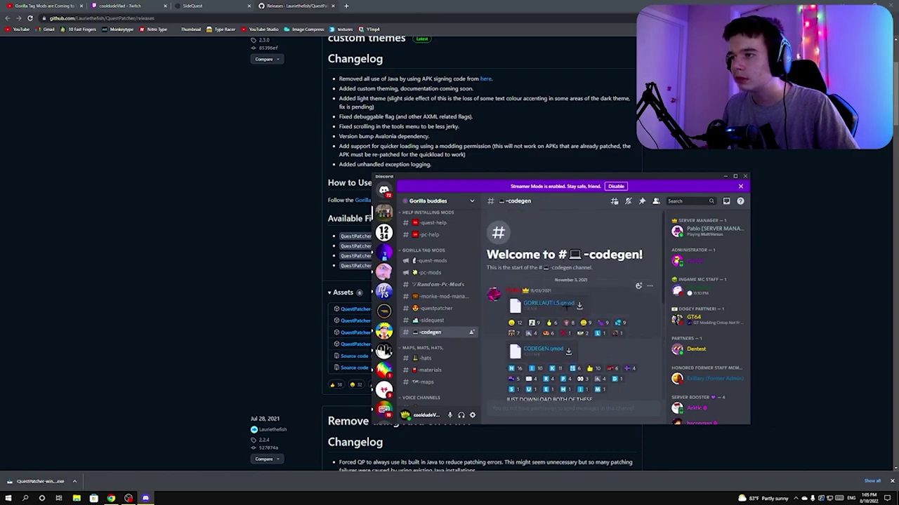
left_click(579, 307)
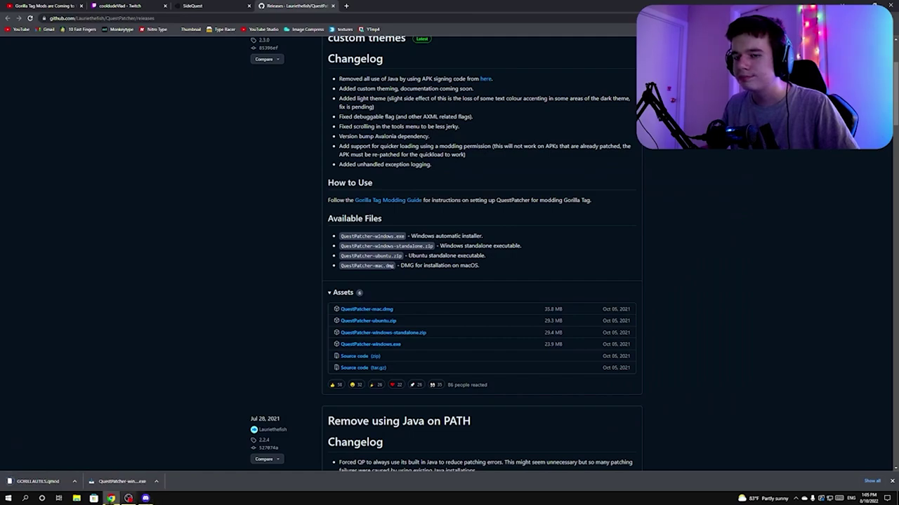
left_click(145, 499)
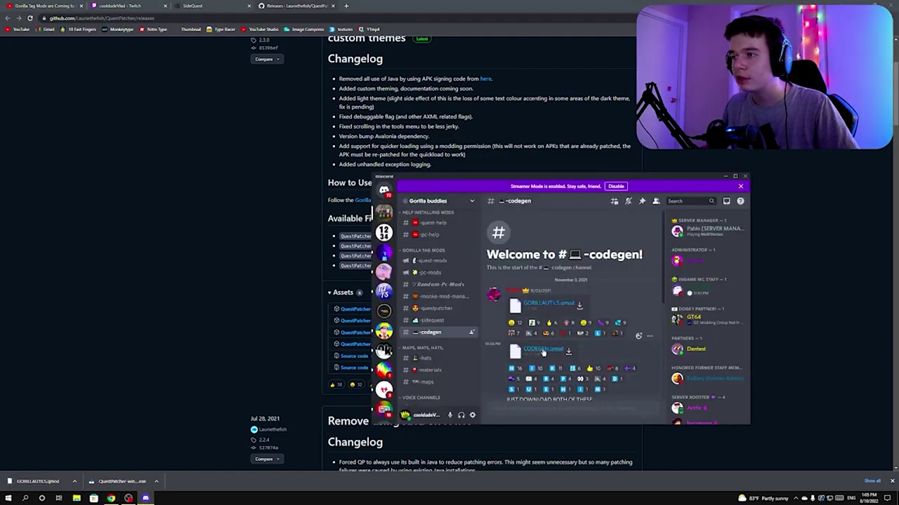
left_click(542, 320)
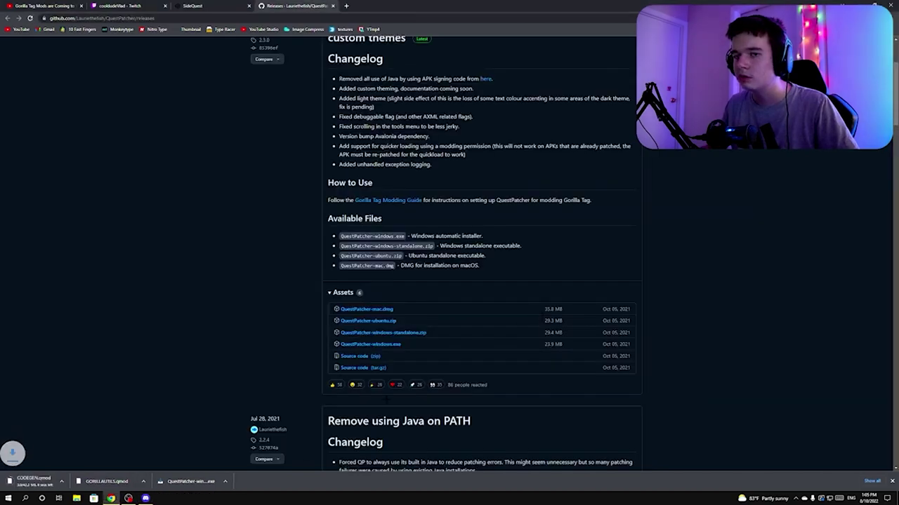
left_click(145, 498)
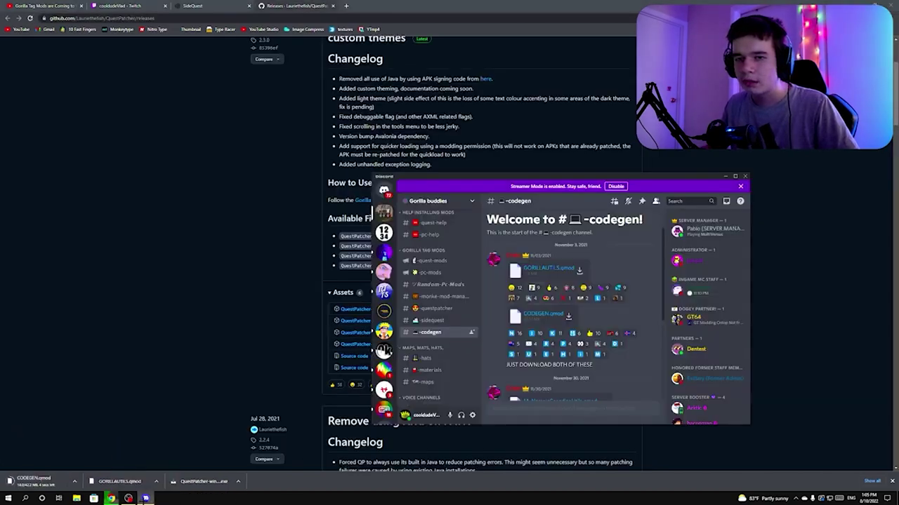
Find the Feb 6 post with the GorillaTag114 MediaFire link in #quest-mods
scroll(533, 366, "down", 3)
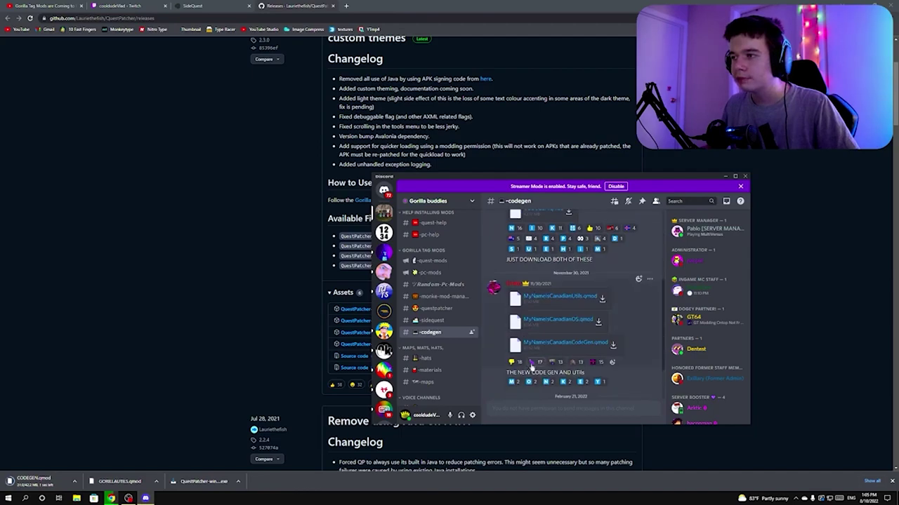
scroll(534, 365, "down", 1)
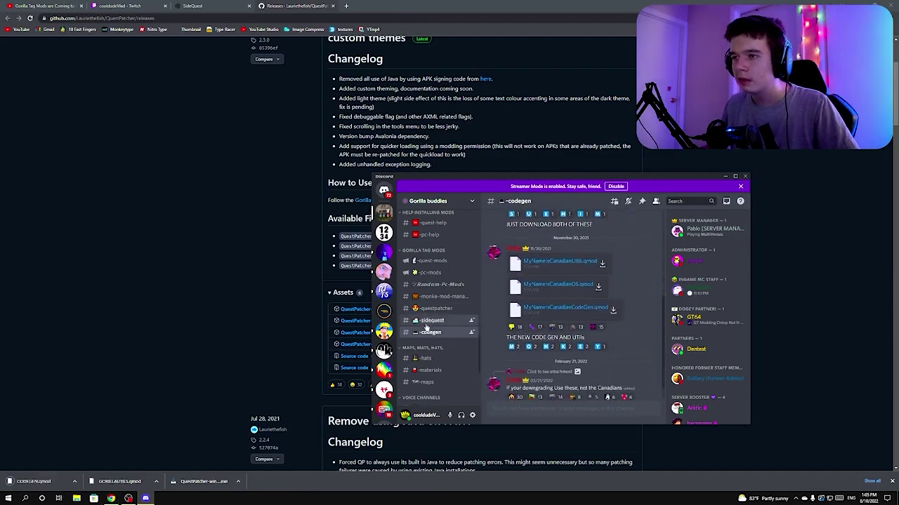
left_click(426, 324)
left_click(432, 311)
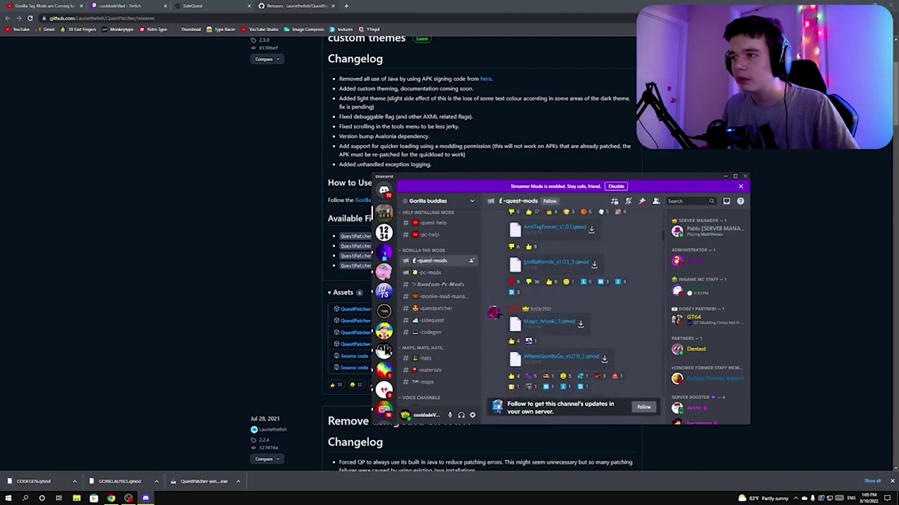
scroll(494, 312, "up", 5)
scroll(494, 312, "down", 8)
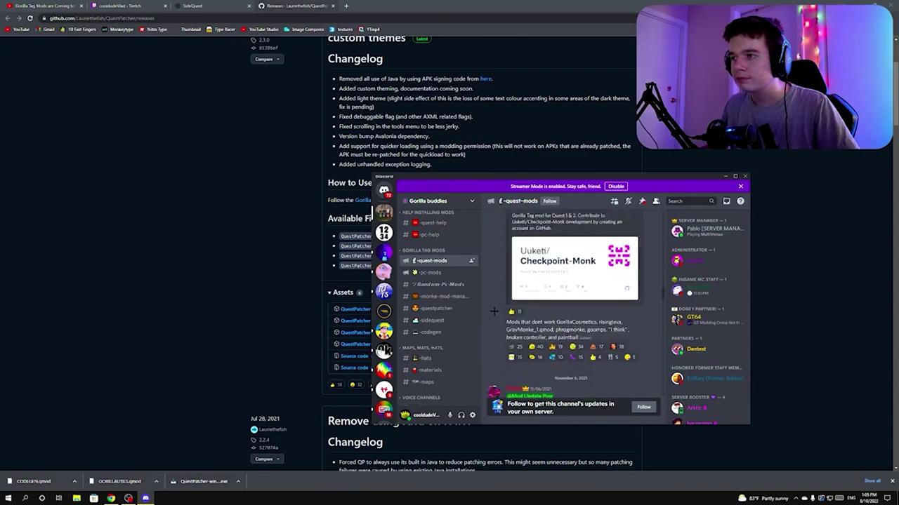
scroll(493, 312, "up", 2)
scroll(494, 312, "up", 2)
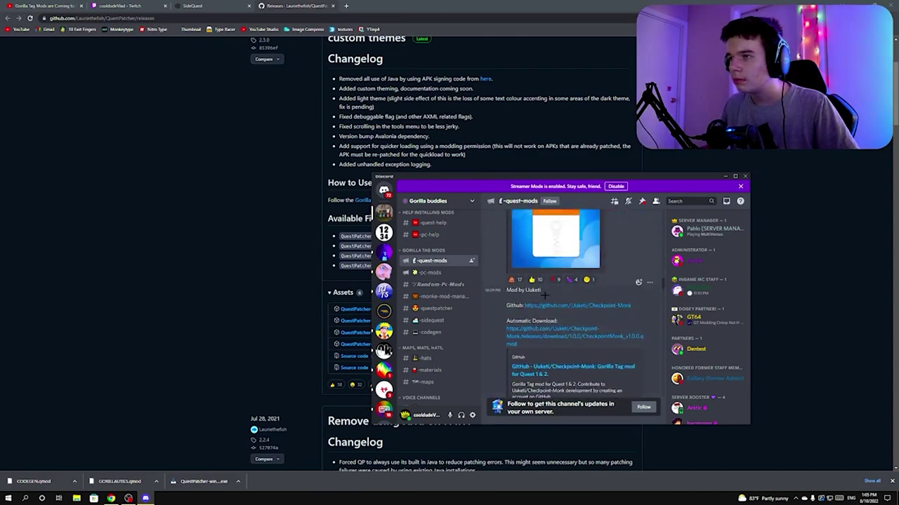
scroll(540, 308, "down", 3)
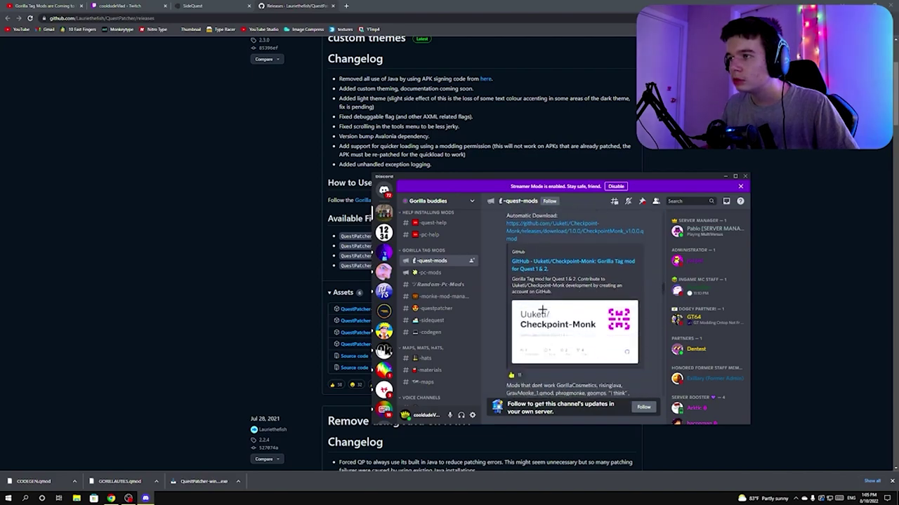
scroll(551, 316, "down", 10)
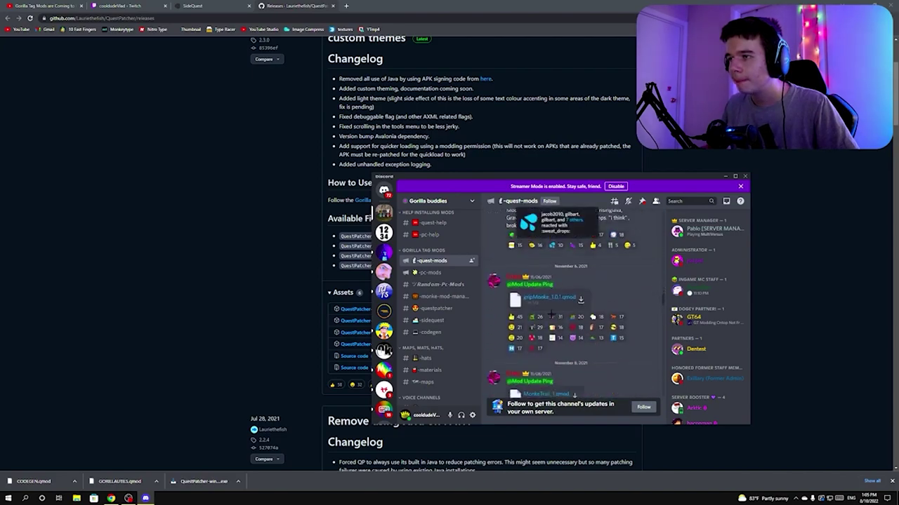
scroll(549, 304, "down", 5)
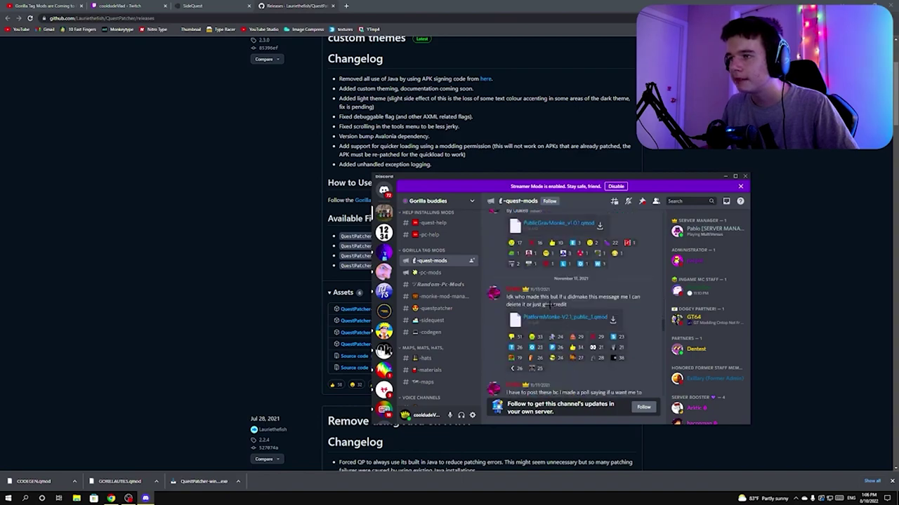
scroll(551, 305, "down", 3)
scroll(551, 305, "down", 10)
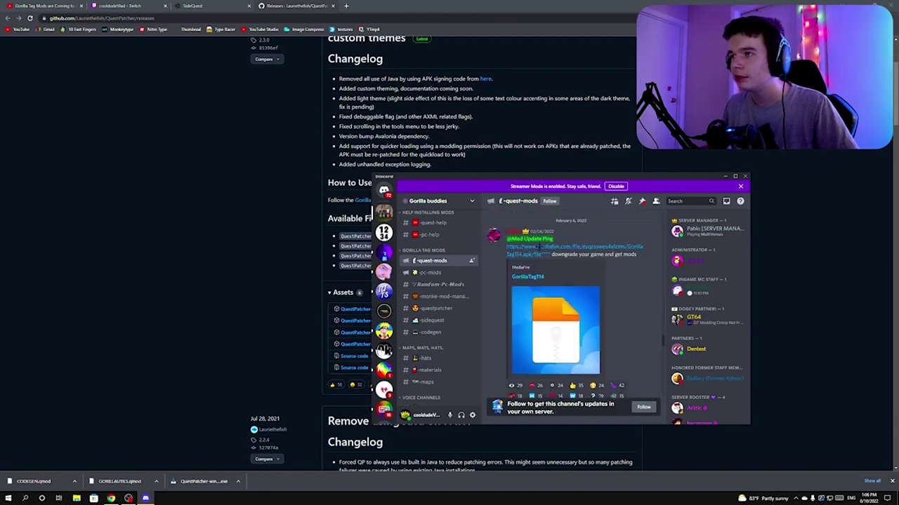
scroll(542, 282, "up", 8)
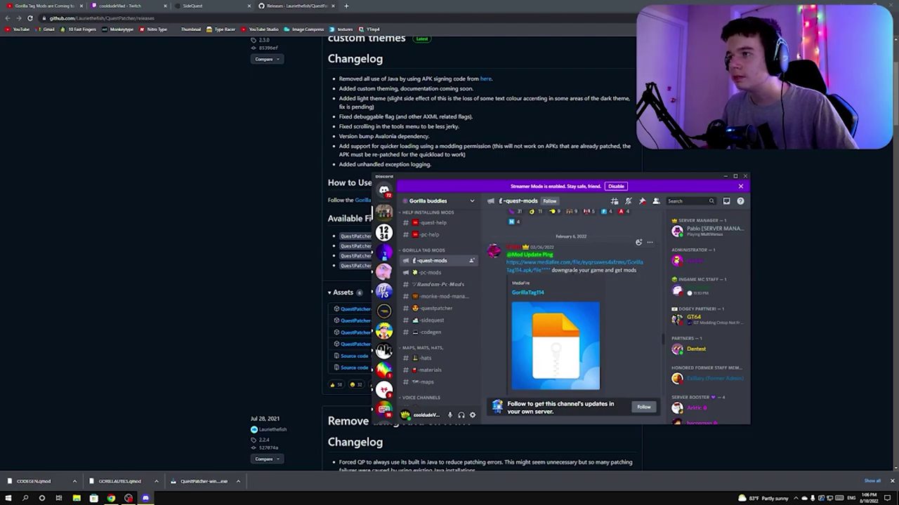
Download GorillaTag114.apk from its MediaFire page, then close that tab
left_click(531, 269)
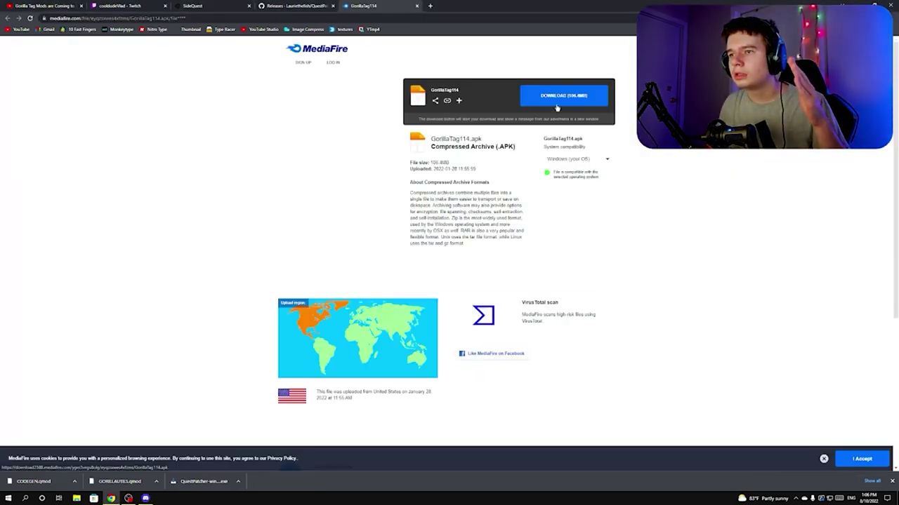
left_click(556, 107)
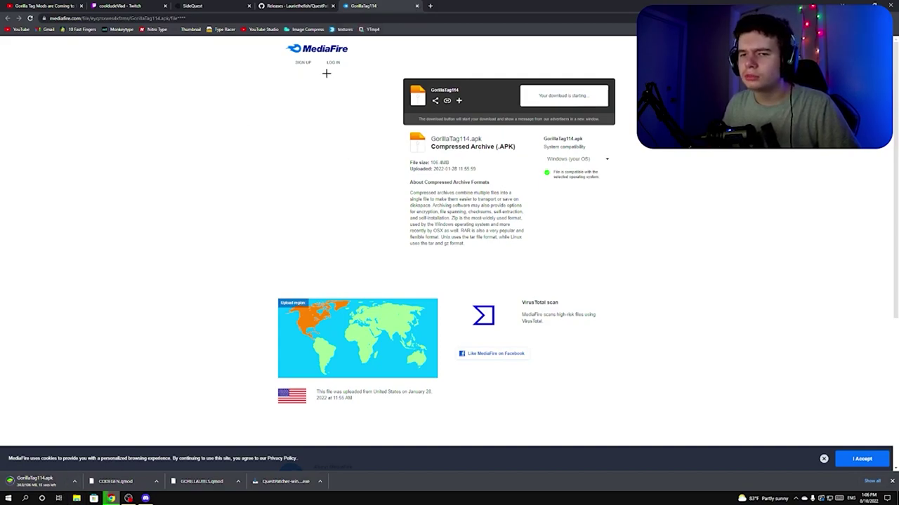
left_click(417, 6)
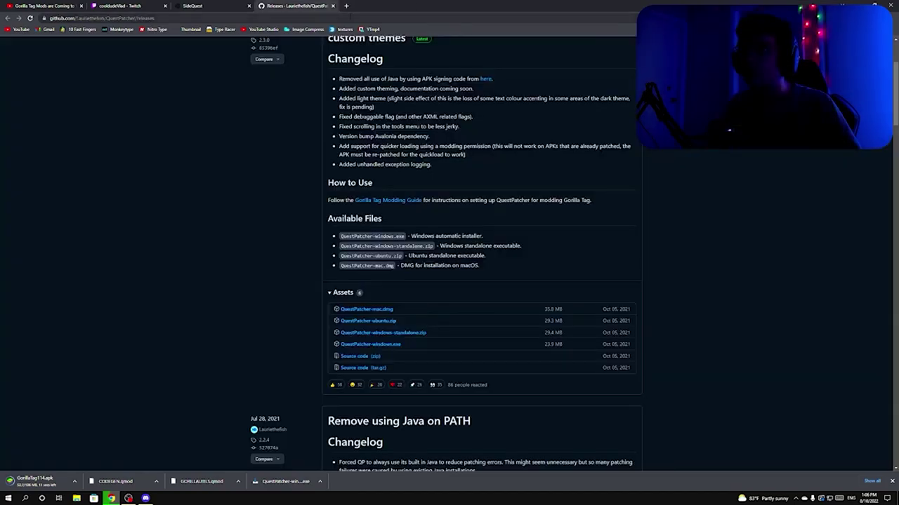